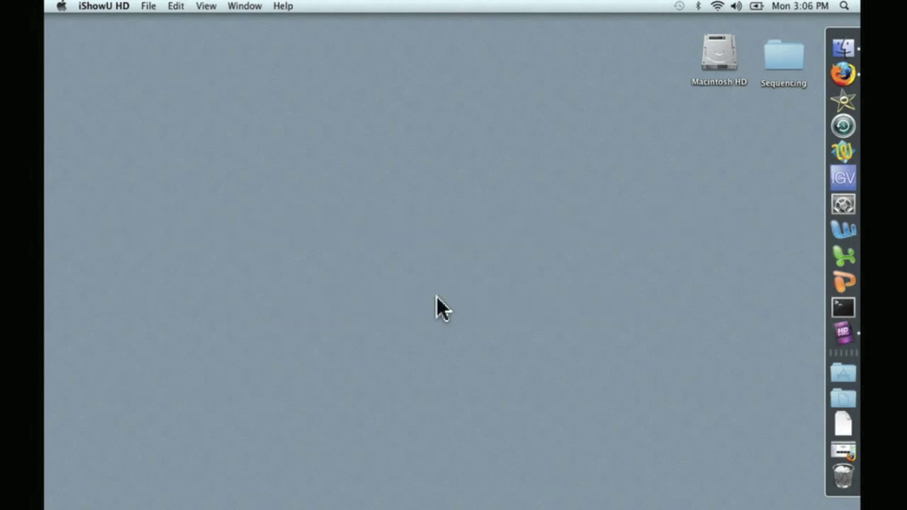
- Switch to Galaxy in Firefox and run Tophat on dataset 2 (FASTQ Groomer on data 1), using the all.con reference genome from the history
click(841, 446)
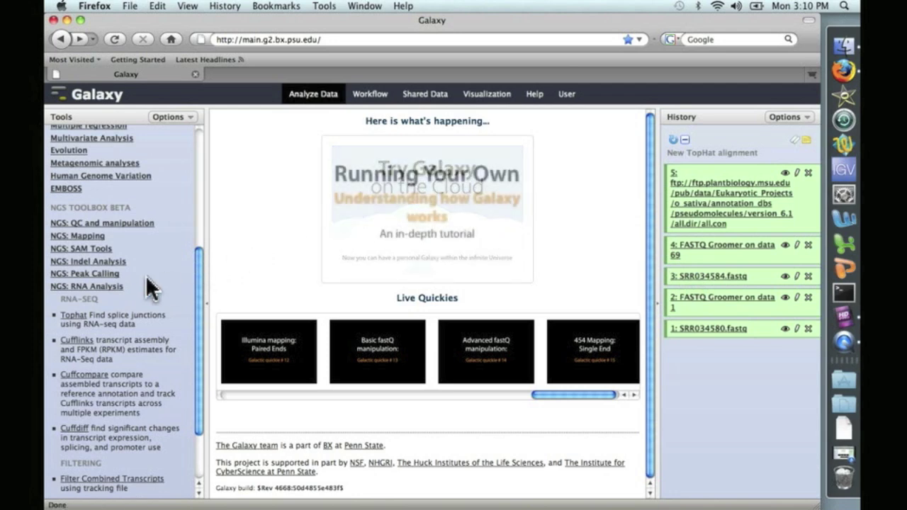
click(75, 316)
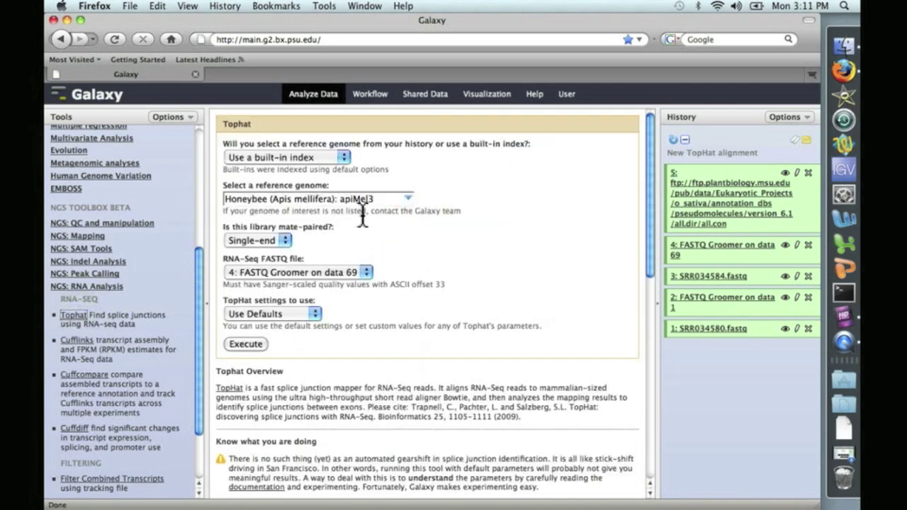
click(343, 158)
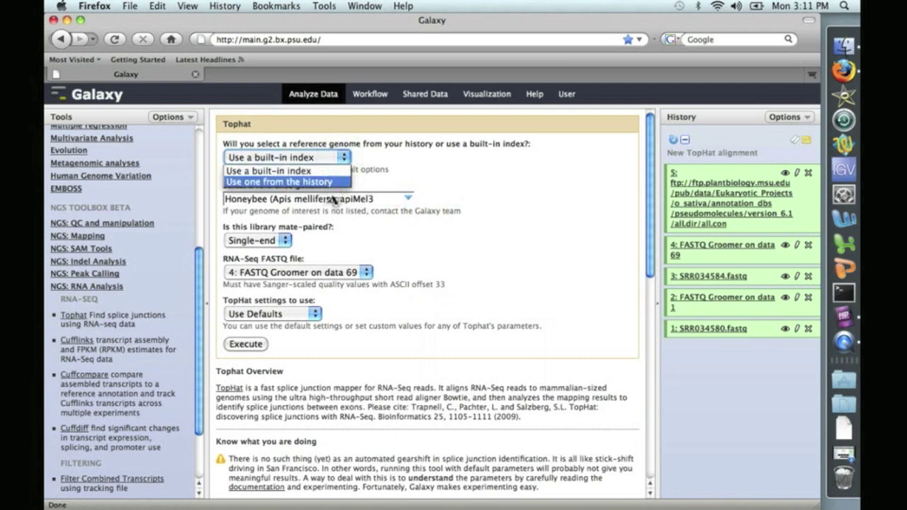
click(326, 181)
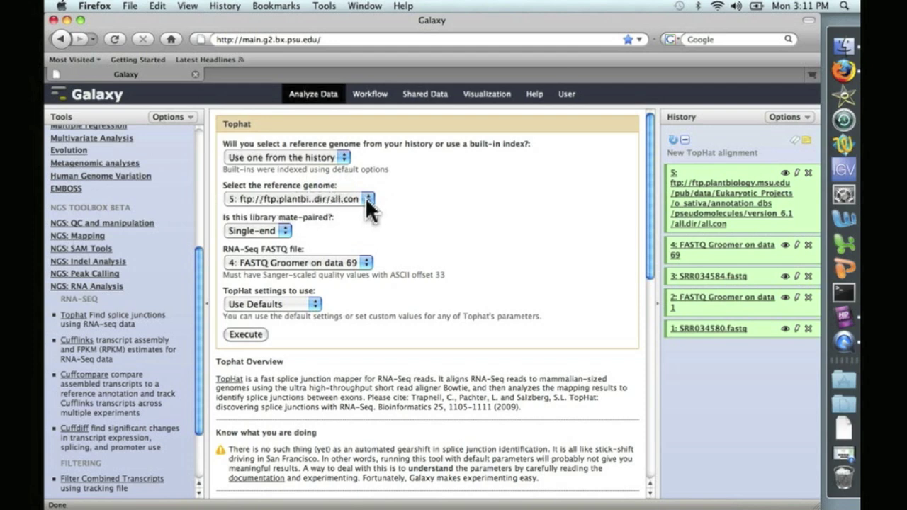
click(367, 263)
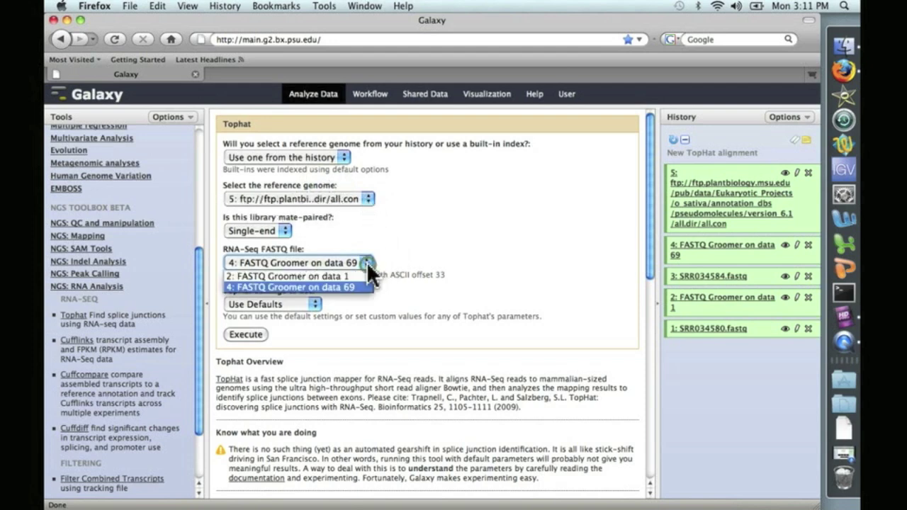
click(361, 277)
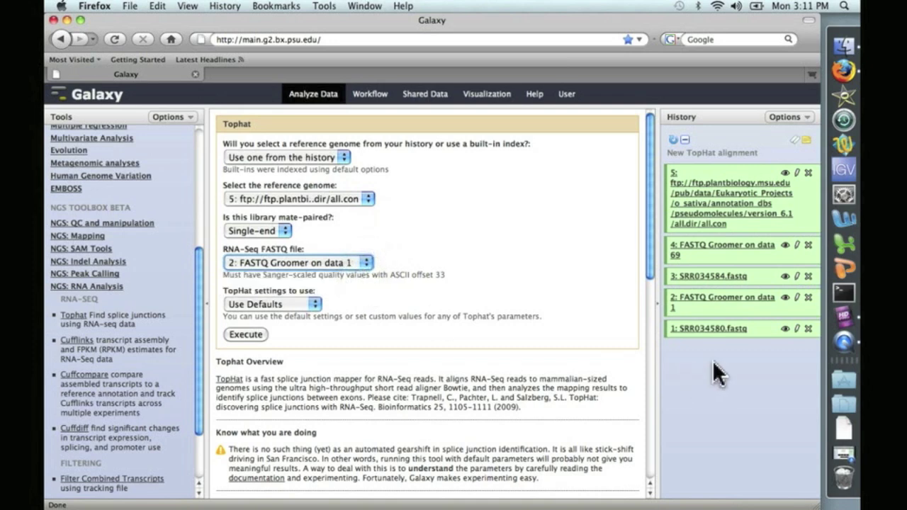
click(244, 336)
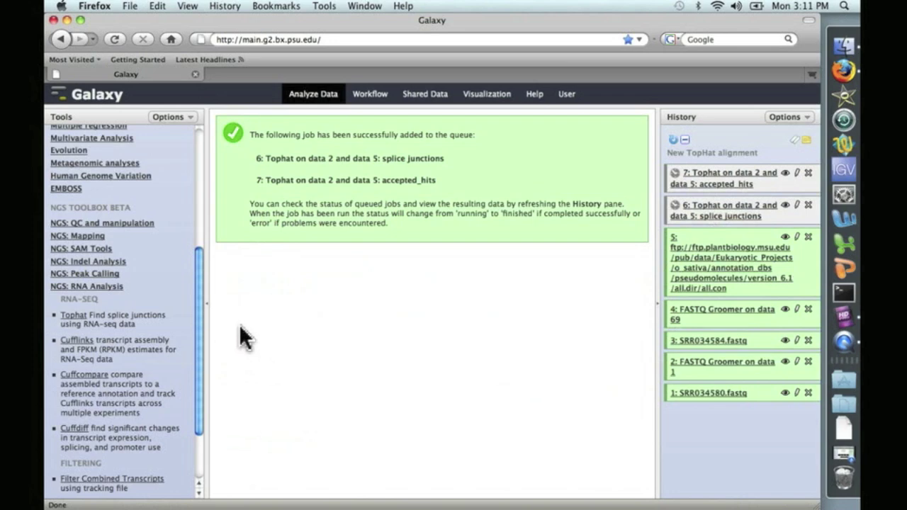
- Run Tophat on dataset 4 (FASTQ Groomer on data 69) with the all.con reference genome from the history and default settings
click(73, 317)
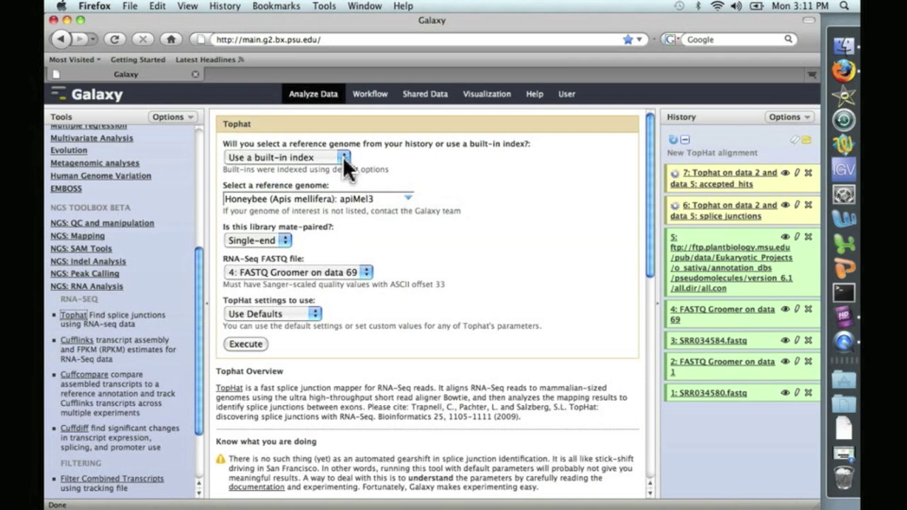
click(342, 156)
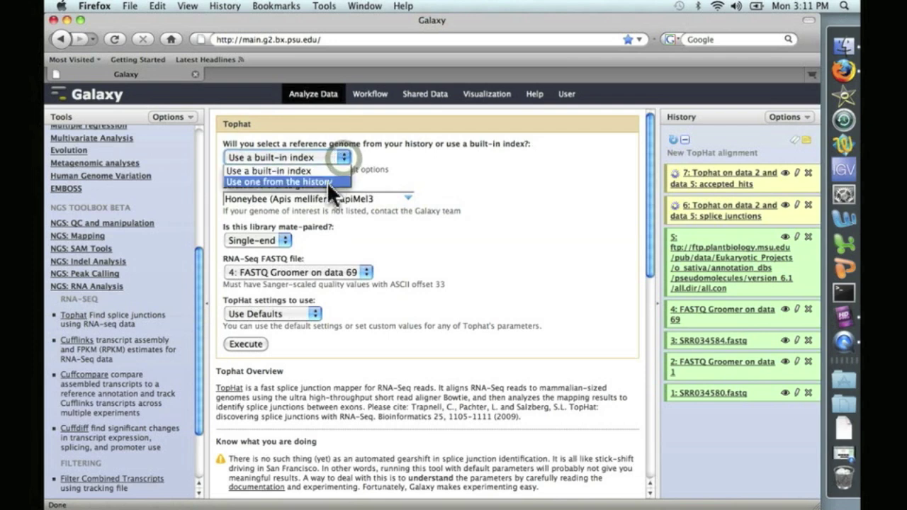
click(327, 181)
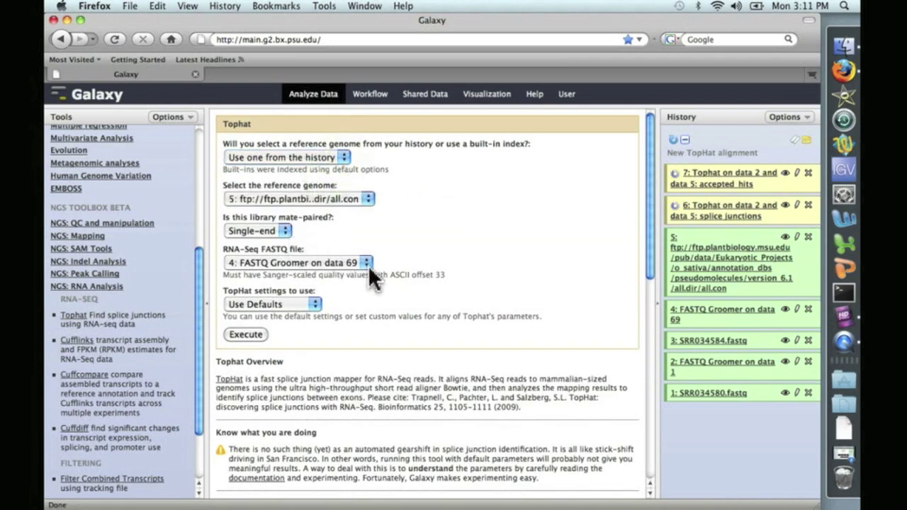
click(366, 263)
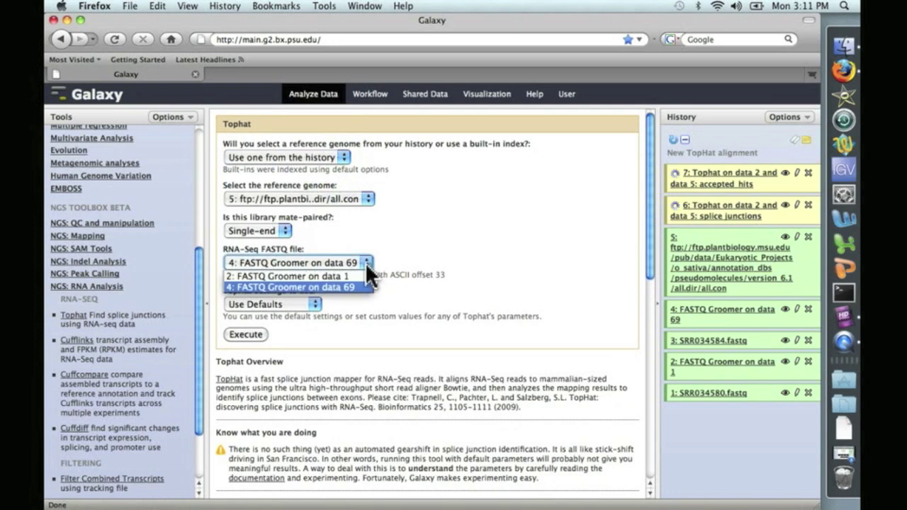
click(316, 286)
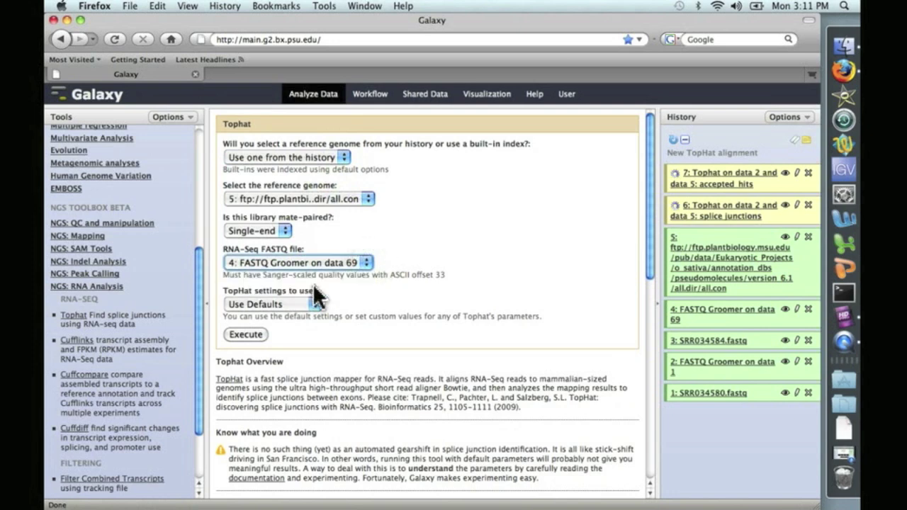
click(245, 335)
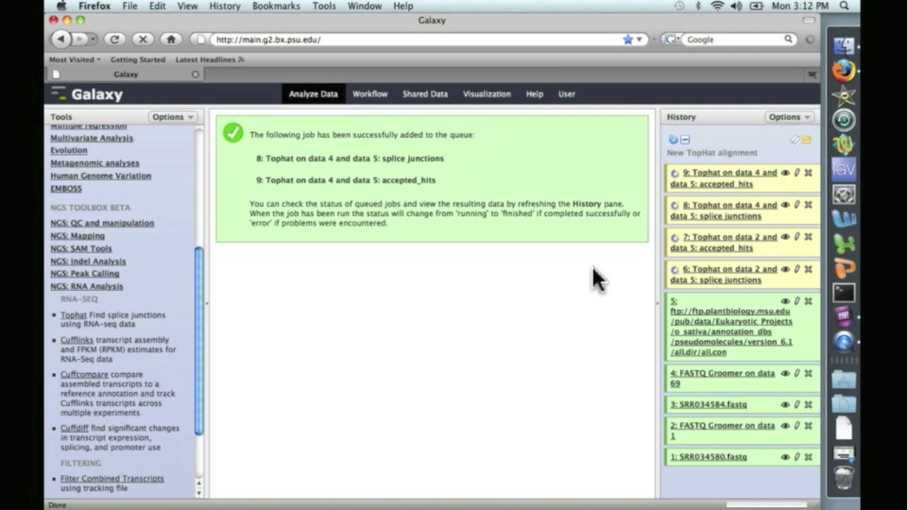
- Convert both Tophat accepted_hits datasets, 7 and 9, from Bam to Bai
click(796, 238)
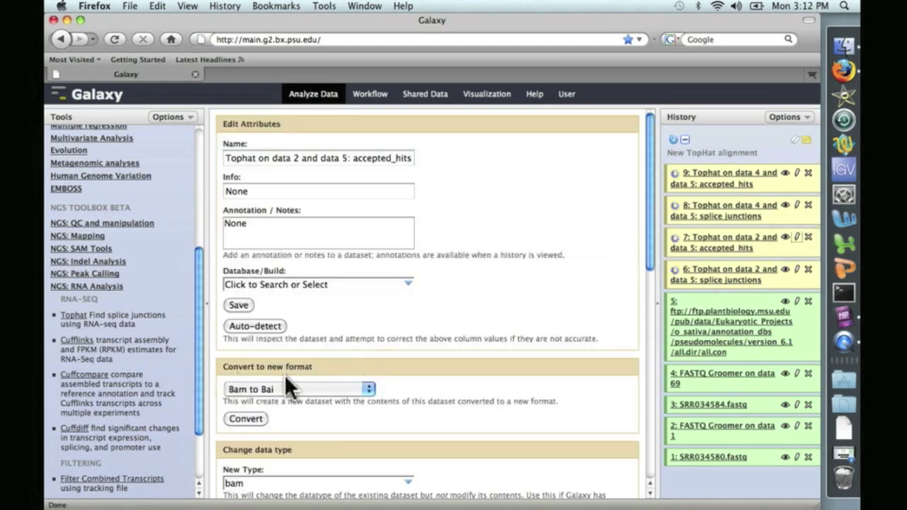
click(241, 416)
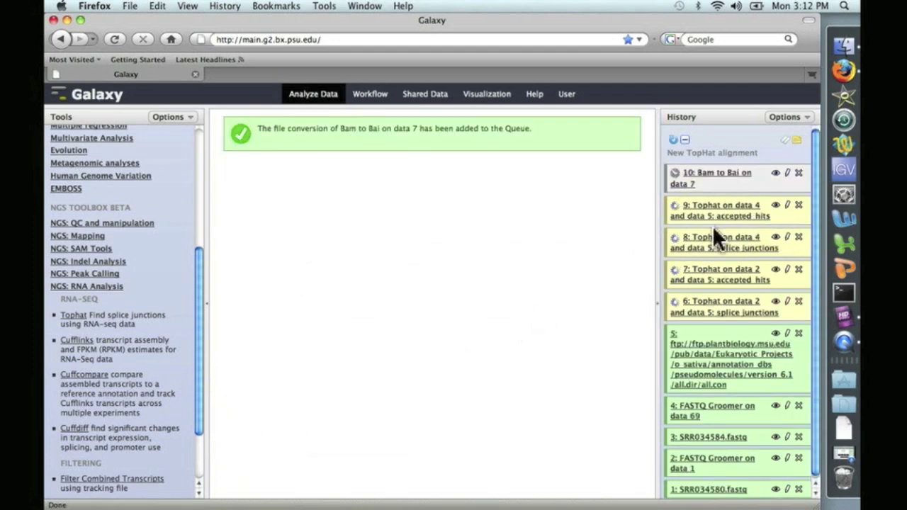
click(787, 206)
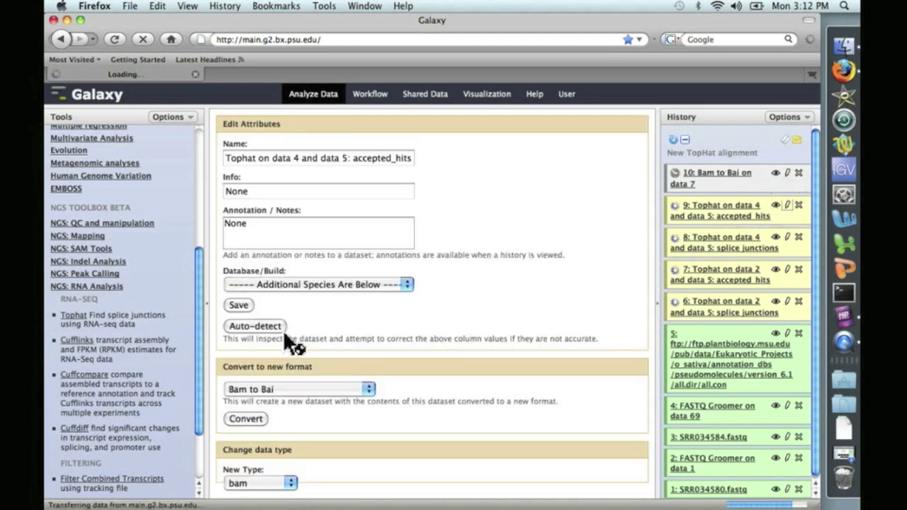
click(246, 421)
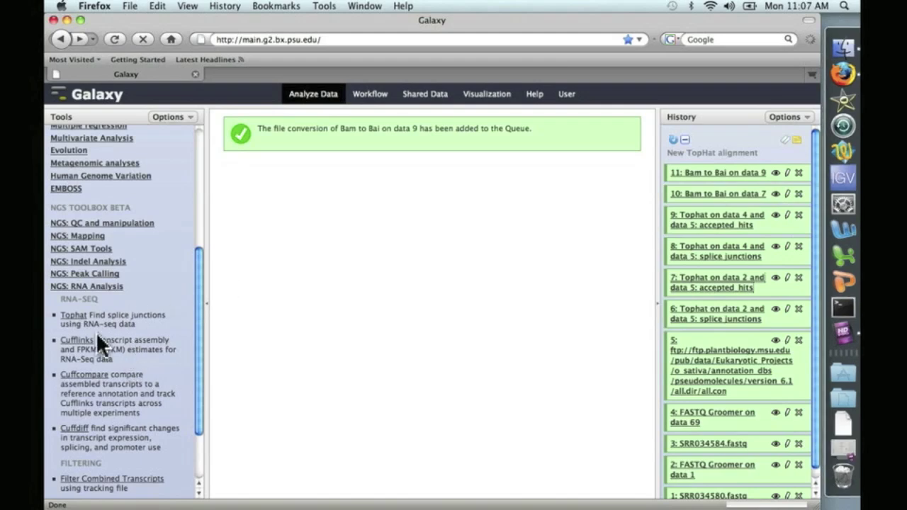
- Run Cufflinks on the accepted_hits dataset 7 with the default parameters and no reference annotation
click(78, 340)
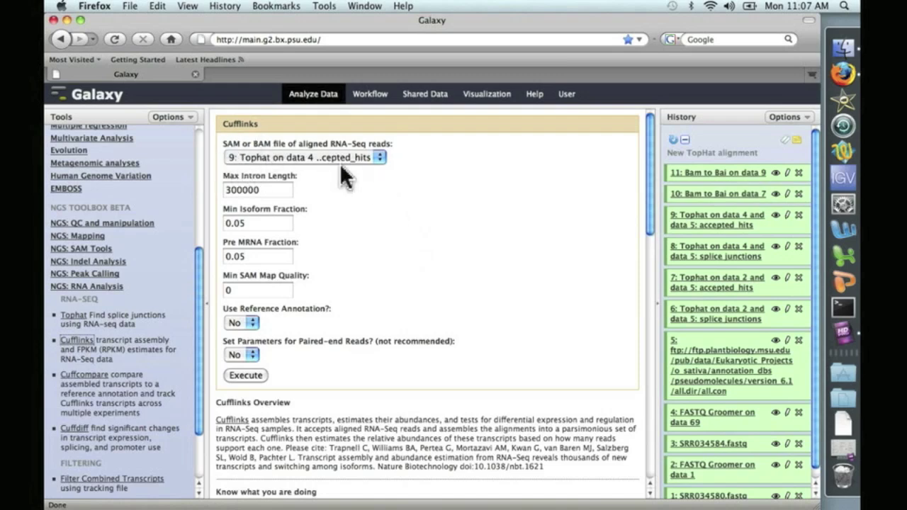
click(379, 157)
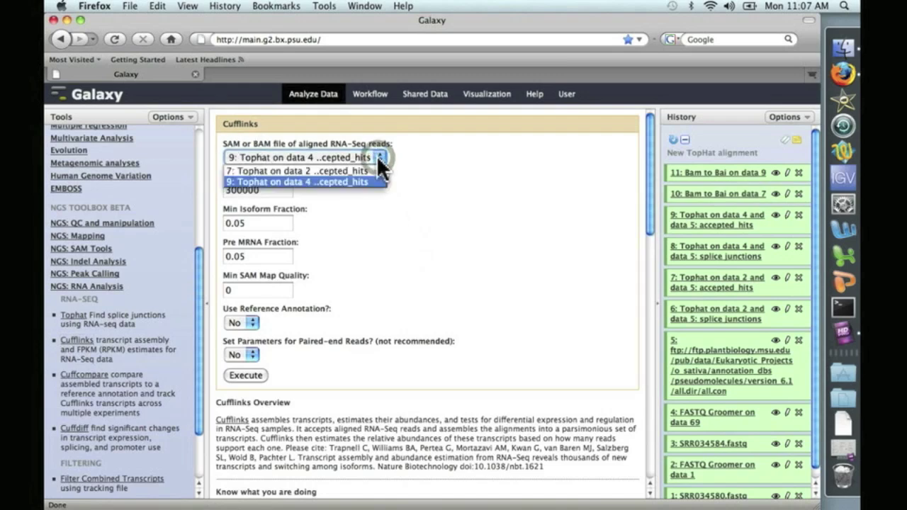
click(354, 170)
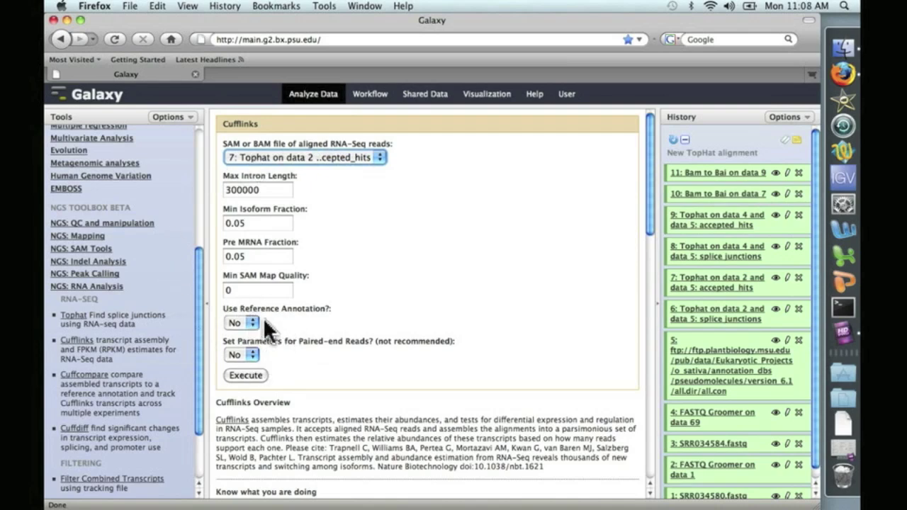
click(243, 376)
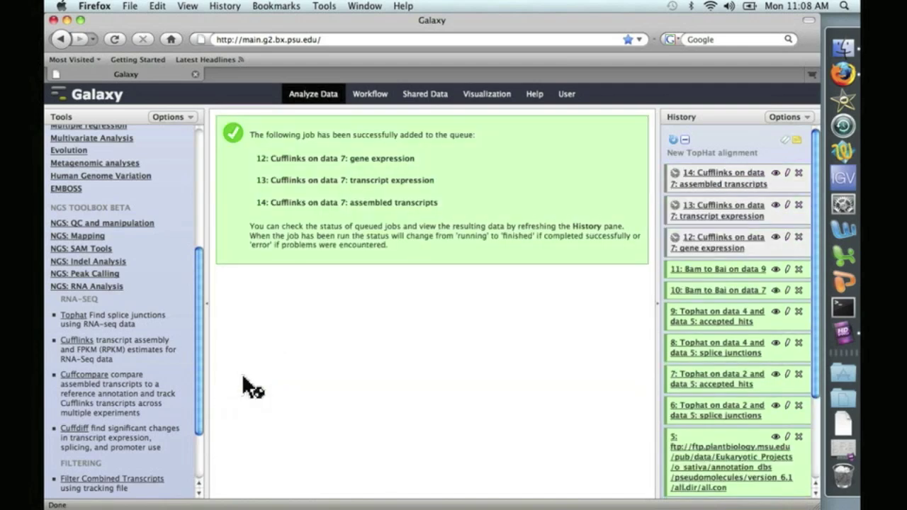
- Run Cufflinks on the accepted_hits dataset 9 with the default parameters and refresh the history
click(76, 342)
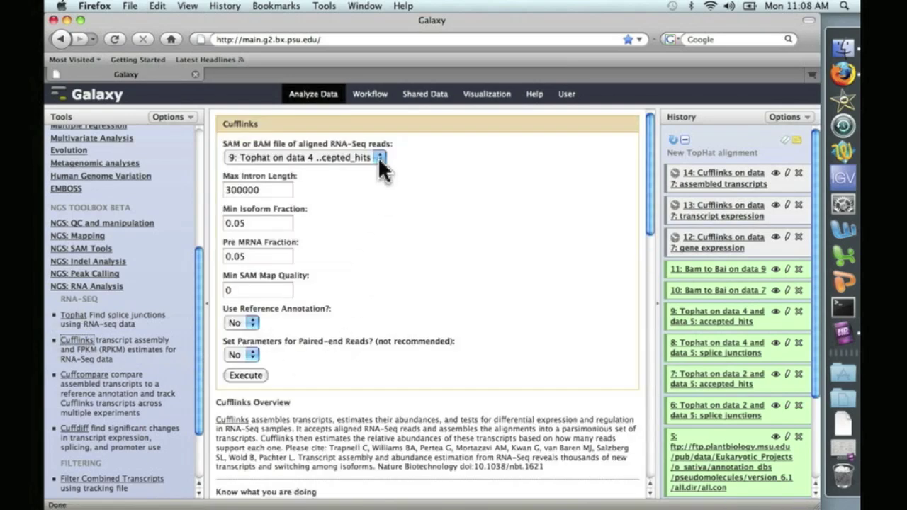
click(240, 375)
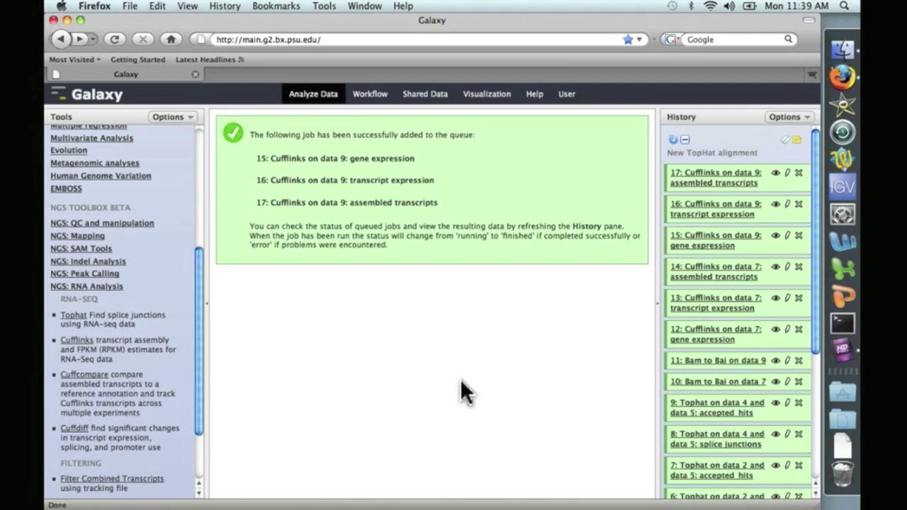
click(673, 139)
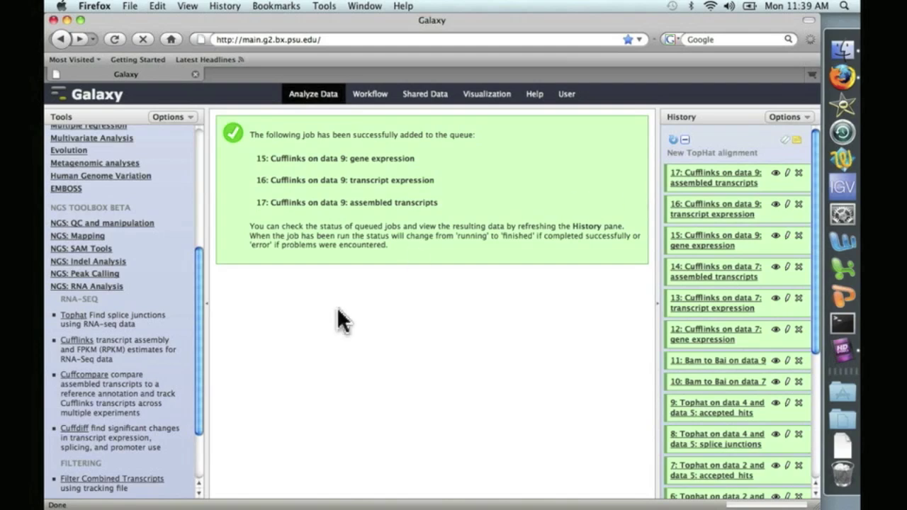
- Run Cuffcompare on the Cufflinks assembled transcripts 14, adding assembled transcripts 17 as another GTF file, without reference annotation
click(84, 377)
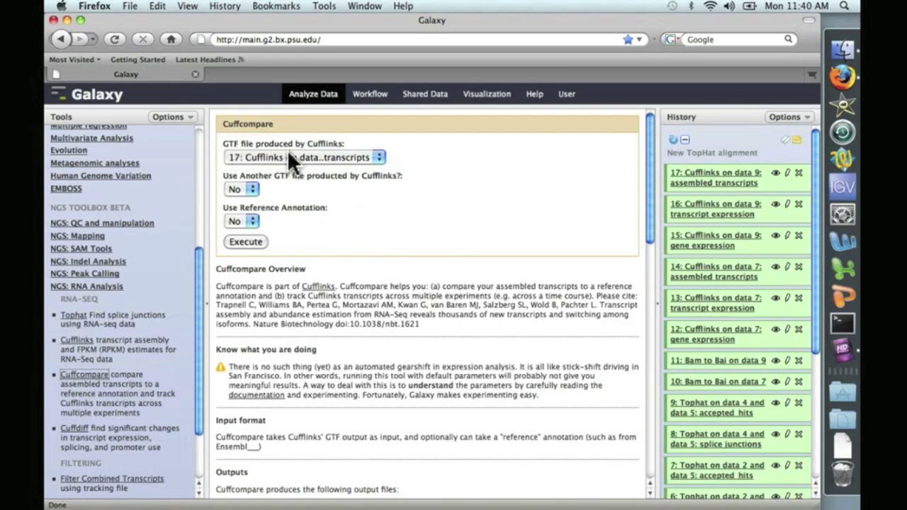
click(379, 158)
click(336, 172)
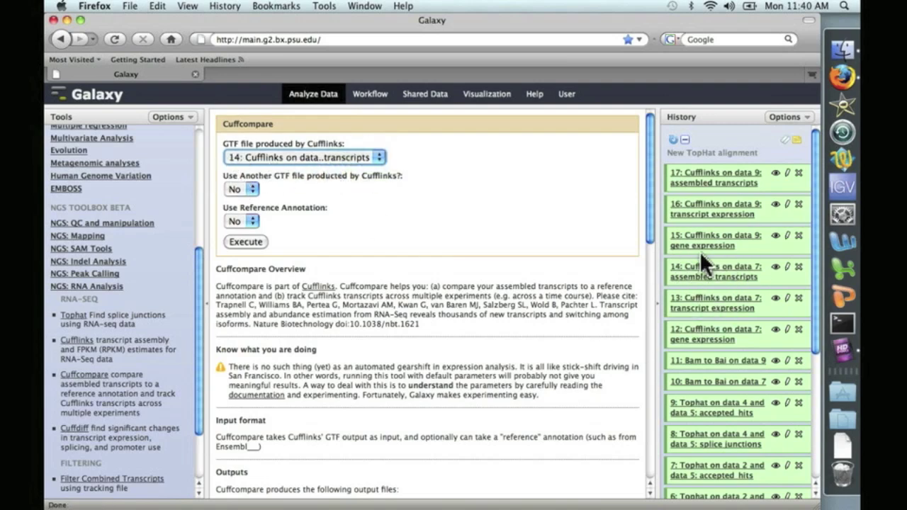
click(251, 188)
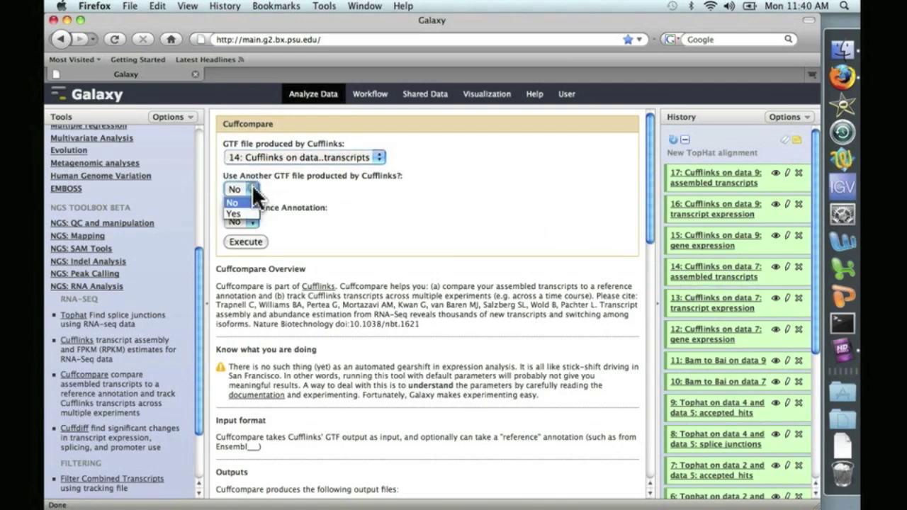
click(239, 212)
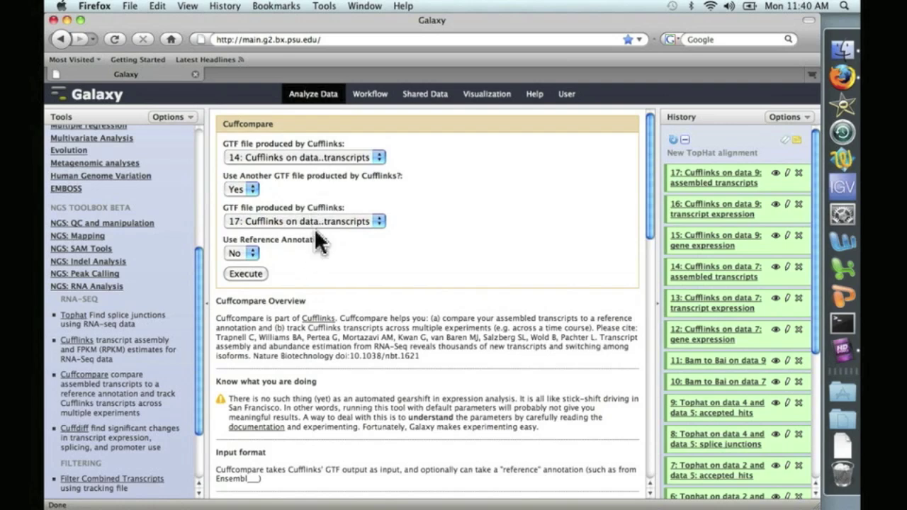
click(243, 275)
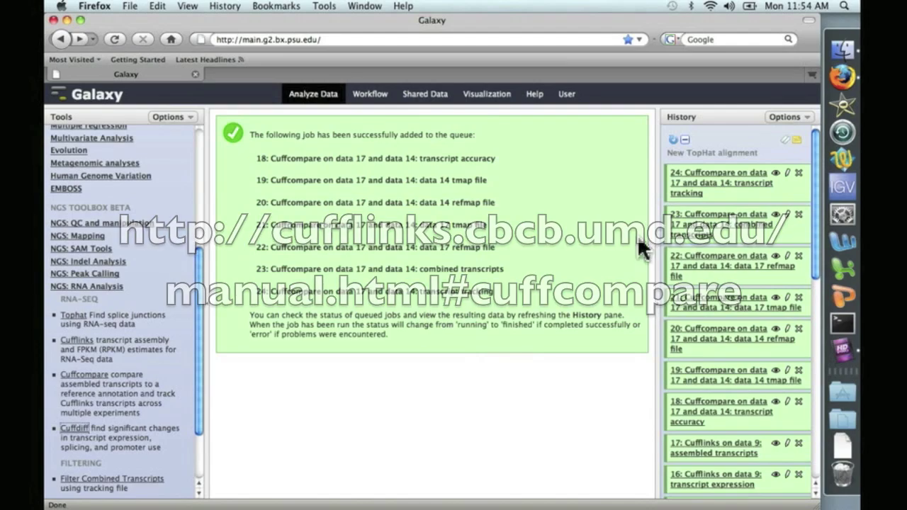
- Run Cuffdiff on the Cuffcompare combined transcripts 23, comparing accepted_hits datasets 7 and 9 with a 0.05 false discovery rate
click(775, 214)
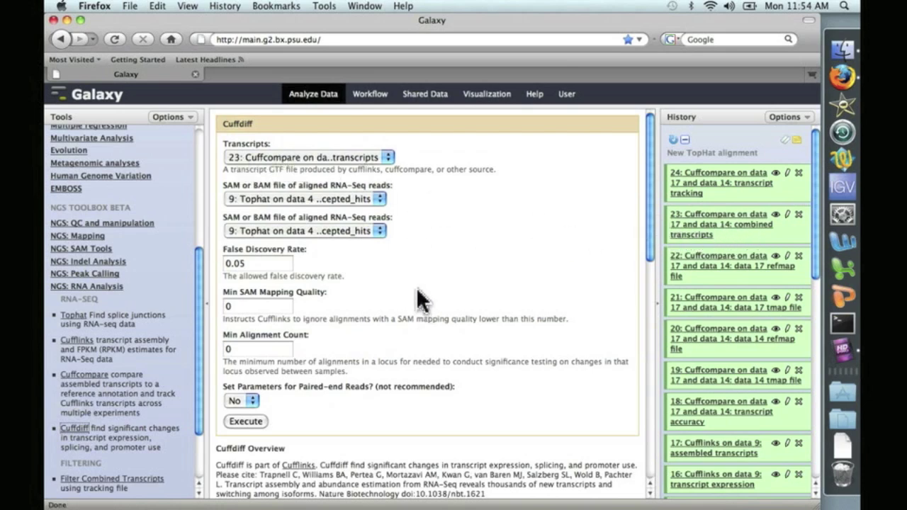
click(382, 200)
click(356, 206)
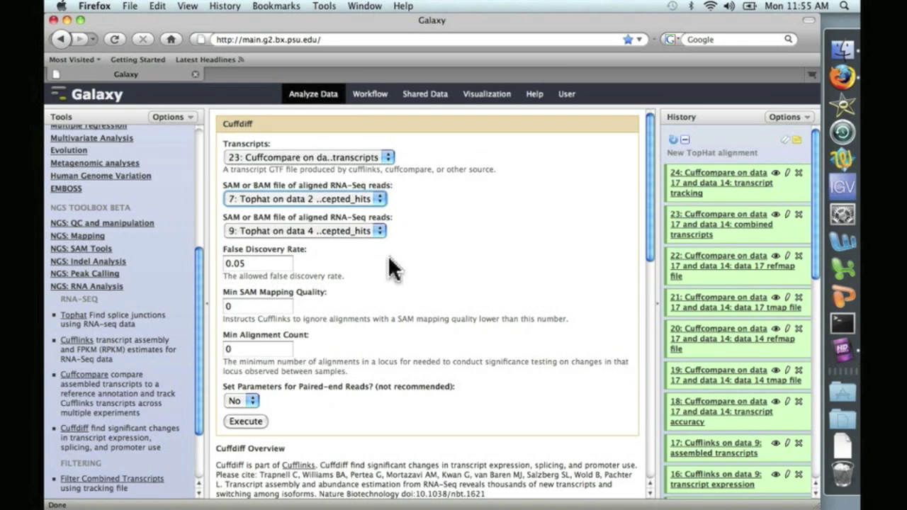
click(240, 420)
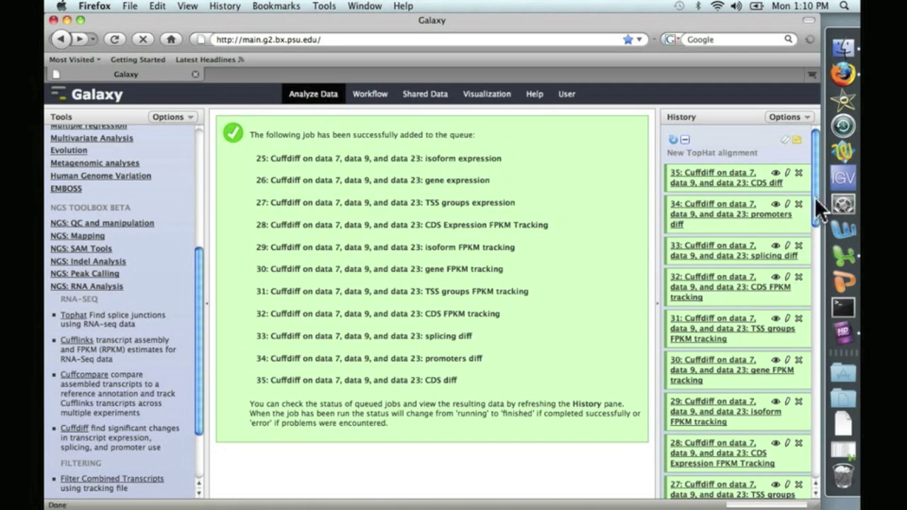
- Expand the Cuffdiff gene expression dataset 26 in the history and locate its download option
drag(816, 199, 812, 265)
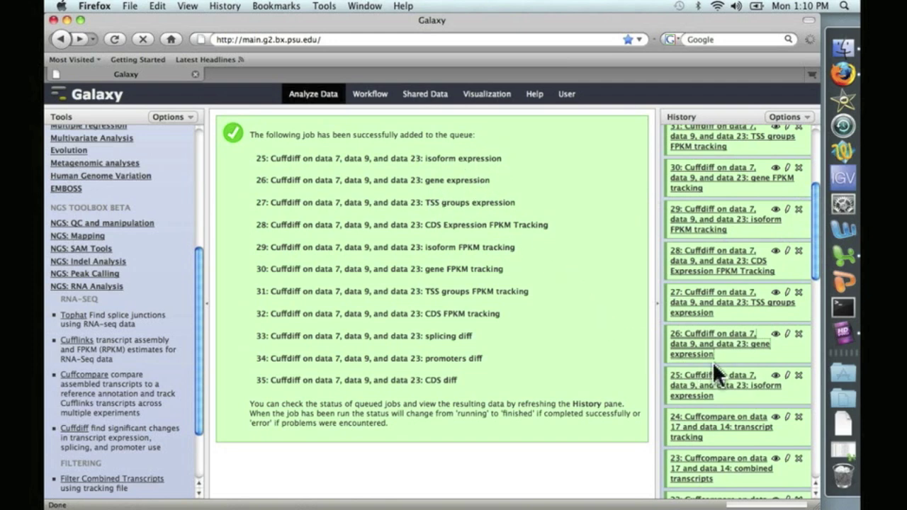
click(704, 336)
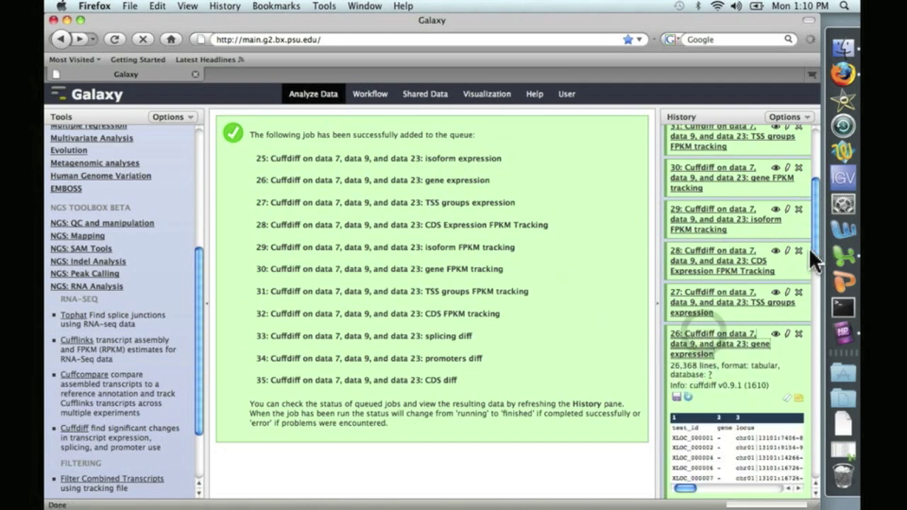
scroll(811, 244, down, 3)
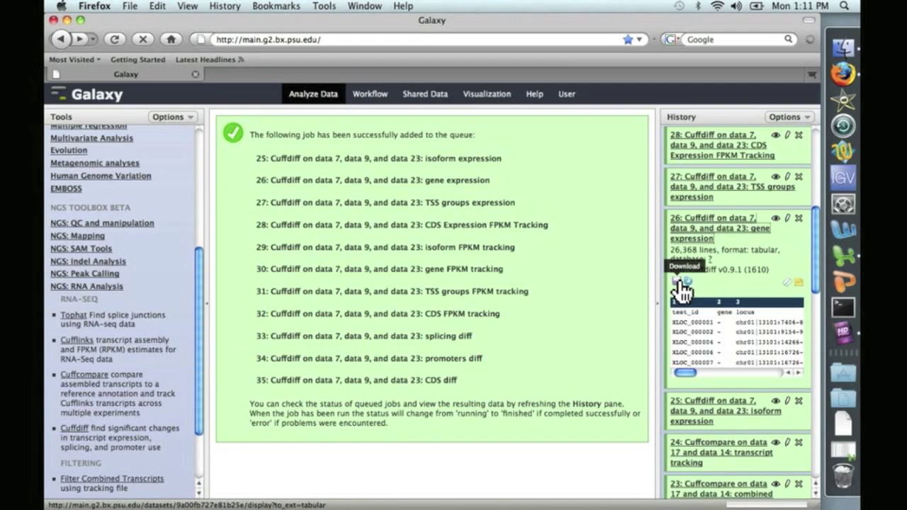
- Switch to the Cuffdiff gene expression table in Excel and widen the locus column so the full coordinates fit
click(841, 255)
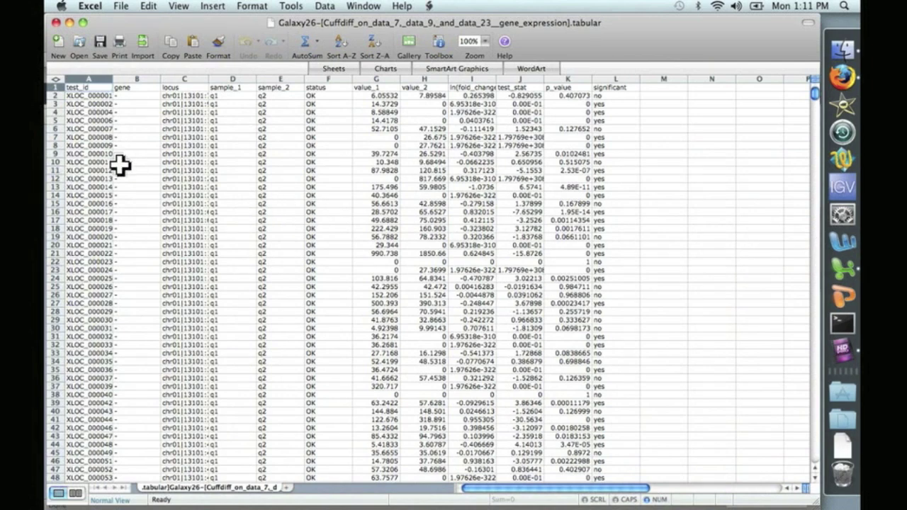
drag(208, 81, 273, 79)
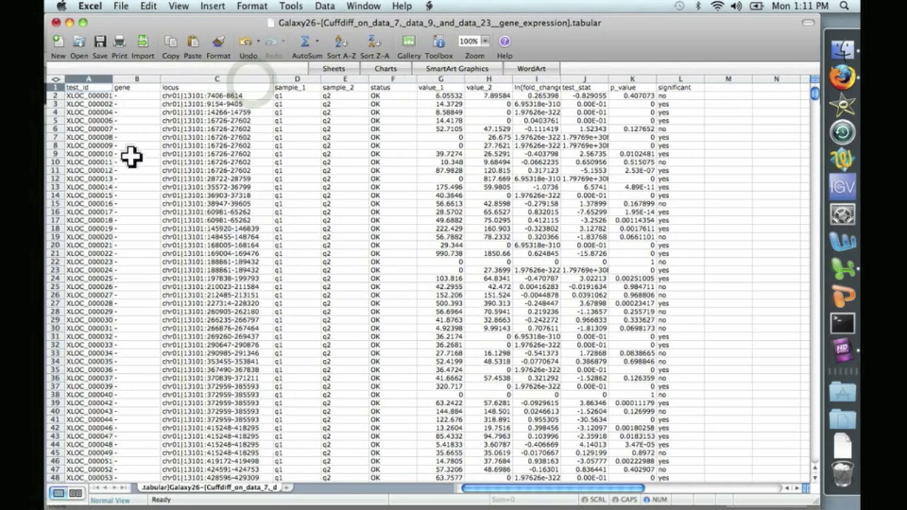